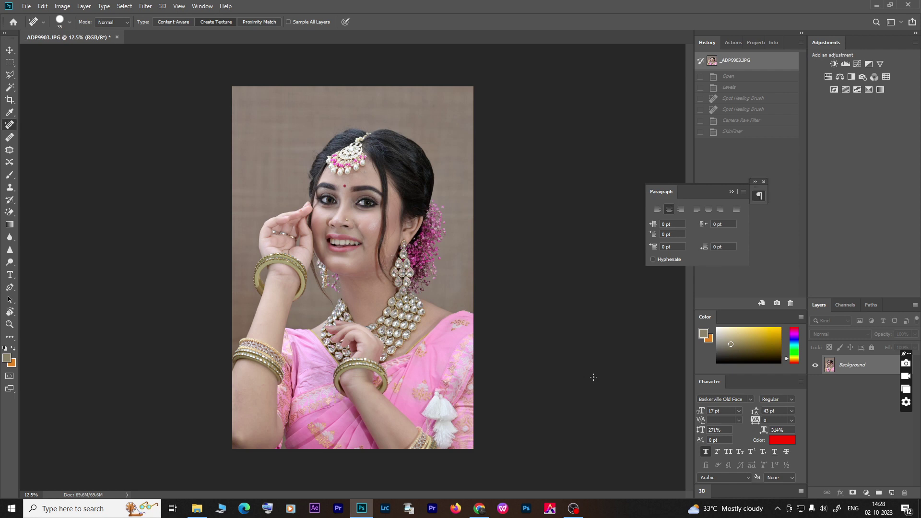
# Apply Levels with input black point 8 and white point 241, then zoom to check the face
pyautogui.hotkey('ctrl', 'l')
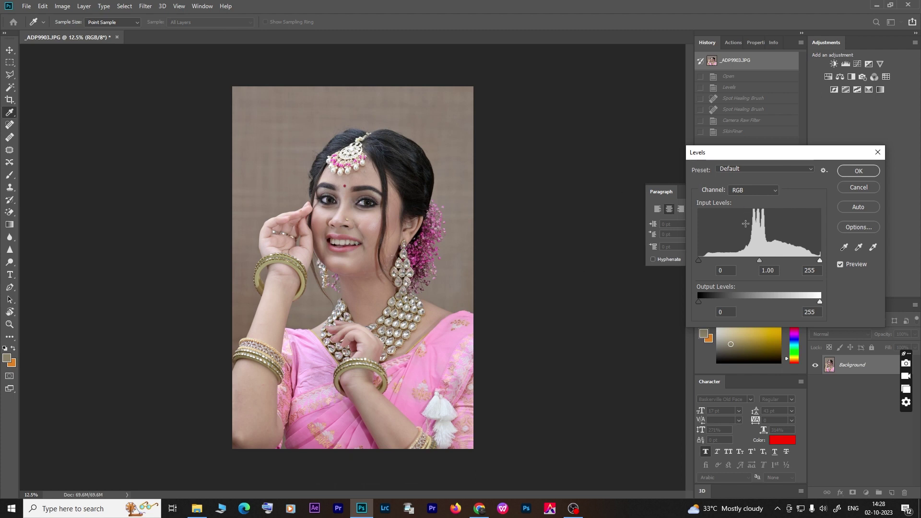
pyautogui.click(698, 259)
pyautogui.moveTo(703, 261); pyautogui.dragTo(702, 259)
pyautogui.moveTo(820, 262); pyautogui.dragTo(813, 262)
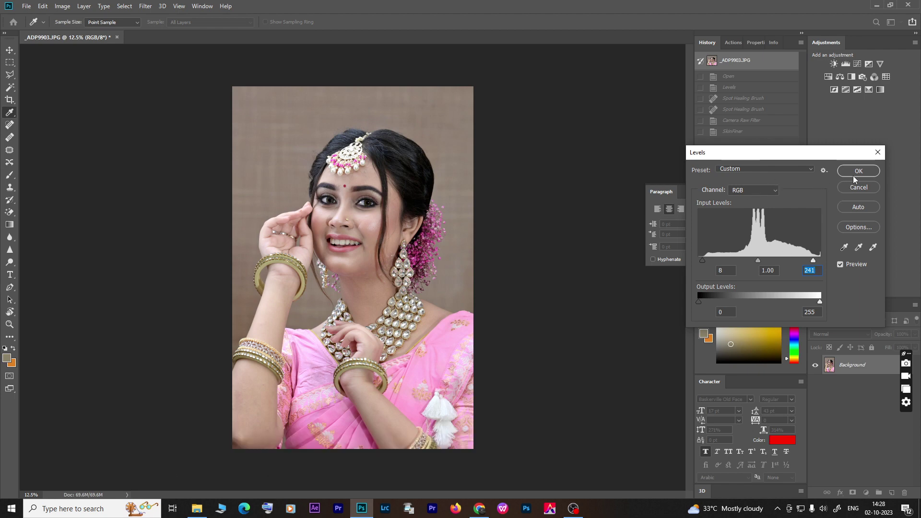
pyautogui.click(858, 171)
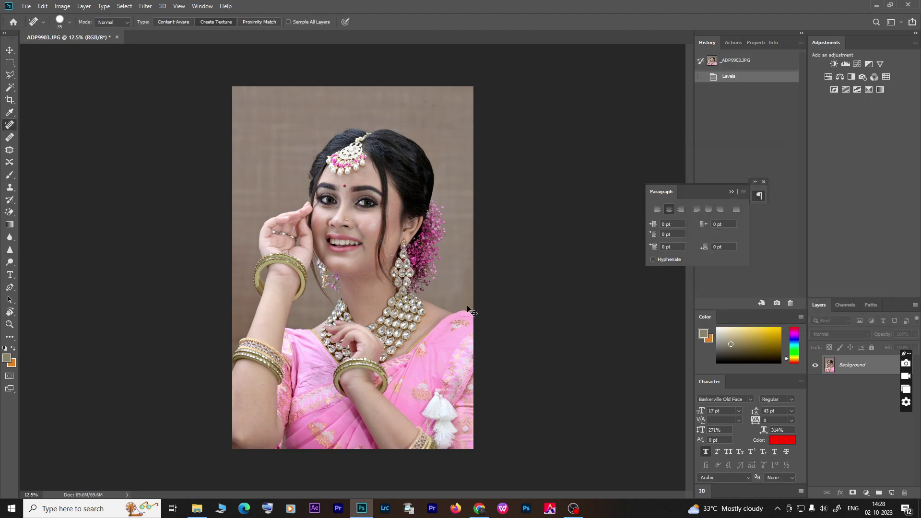
pyautogui.hotkey('ctrl', '+')
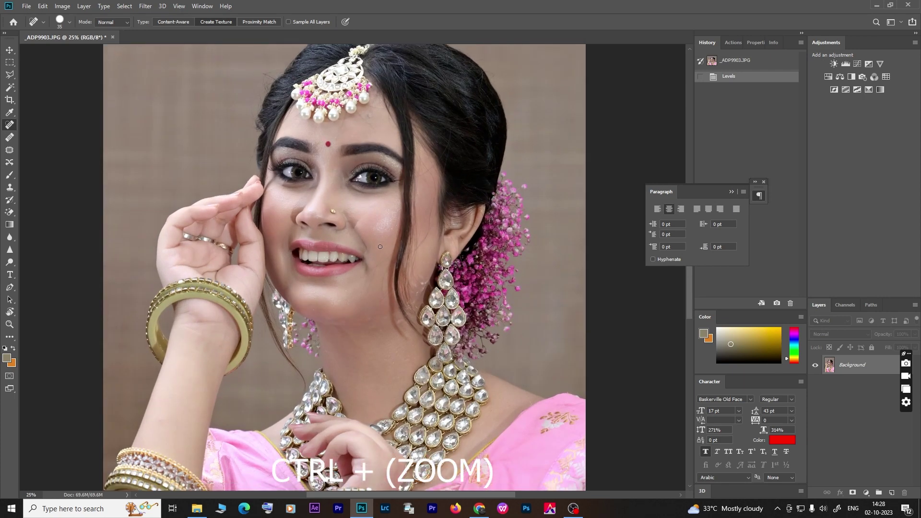
pyautogui.hotkey('ctrl', '-')
pyautogui.hotkey('ctrl', '-')
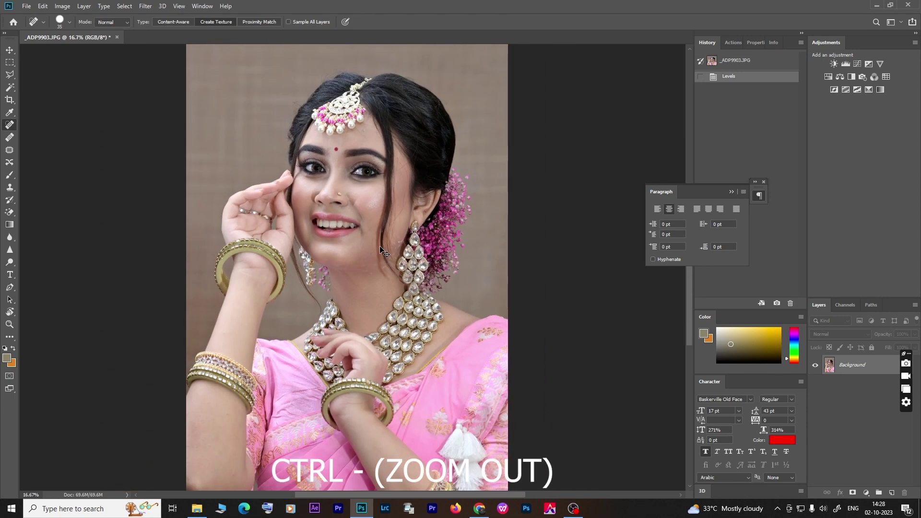
pyautogui.hotkey('ctrl', '-')
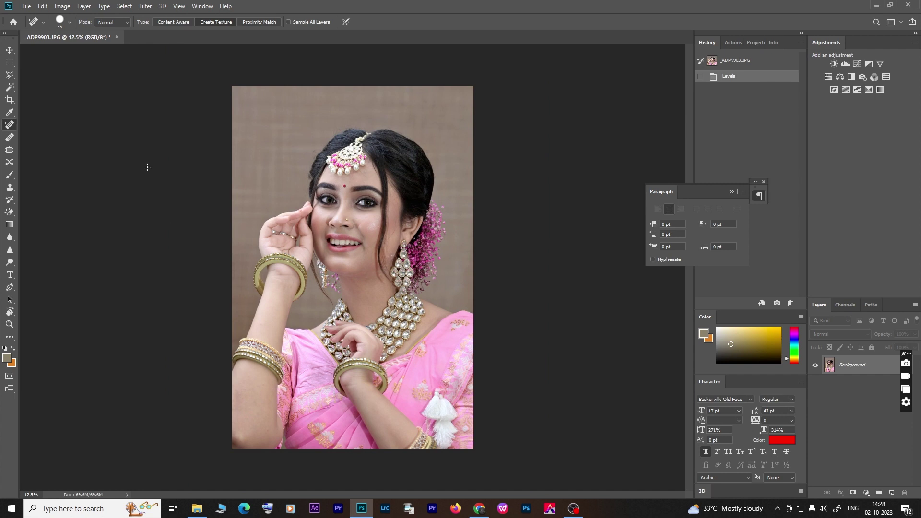
# In Camera Raw's Basic panel, set Temperature +5, Contrast -20 and lift Shadows to +10
pyautogui.click(146, 7)
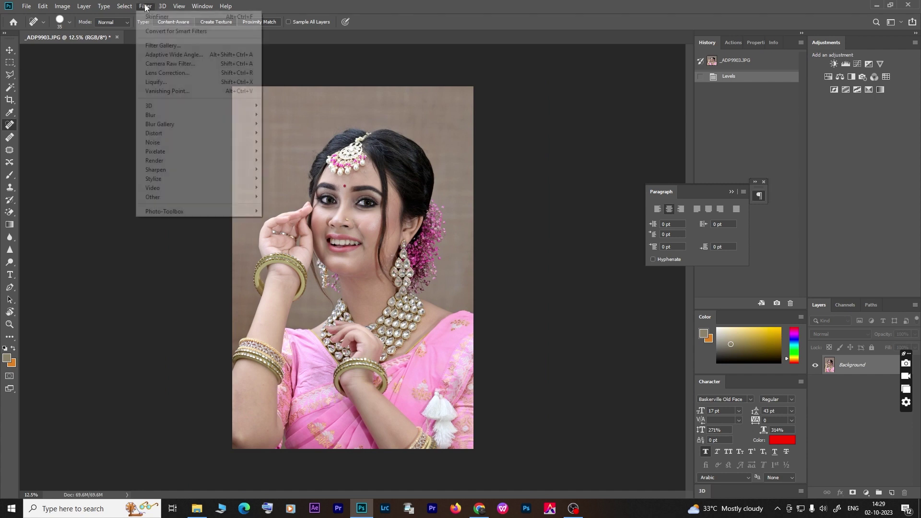
pyautogui.click(152, 67)
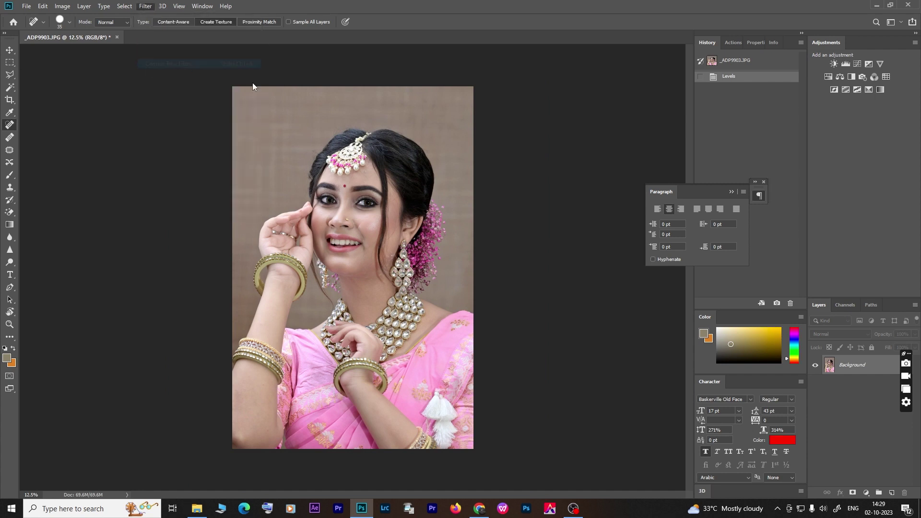
pyautogui.click(712, 166)
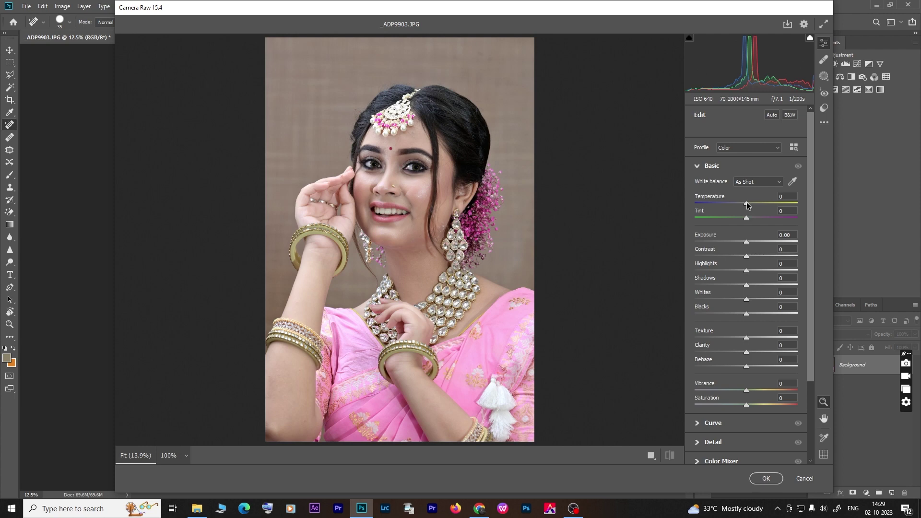
pyautogui.moveTo(747, 204); pyautogui.dragTo(750, 204)
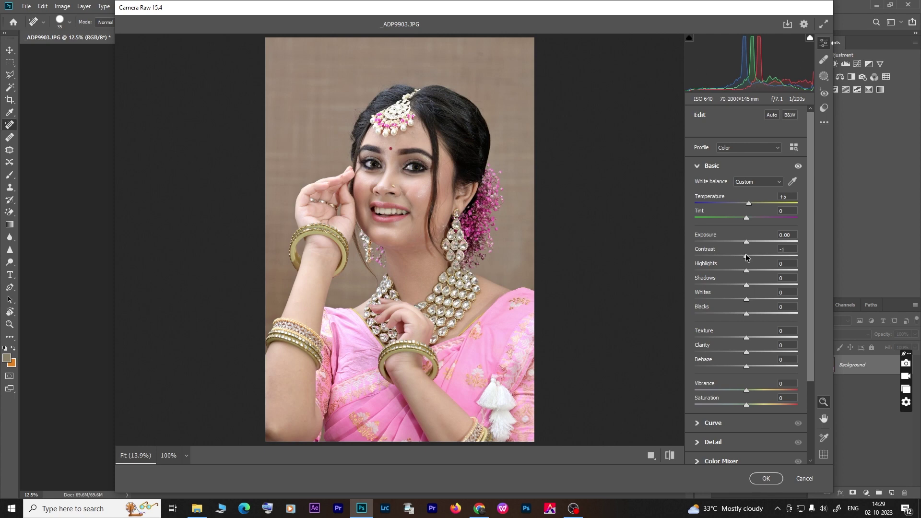
pyautogui.moveTo(747, 257); pyautogui.dragTo(737, 257)
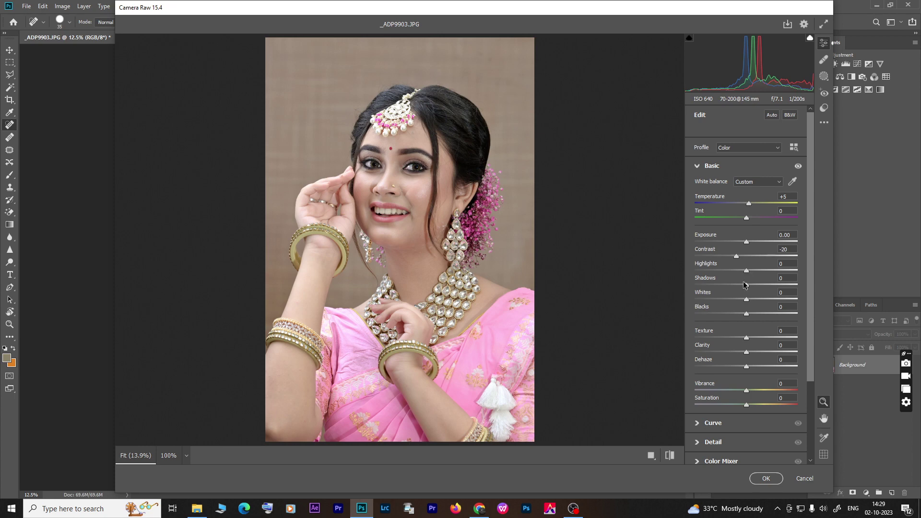
pyautogui.moveTo(743, 285)
pyautogui.mouseDown()
pyautogui.moveTo(753, 284)
pyautogui.moveTo(748, 300)
pyautogui.mouseUp()
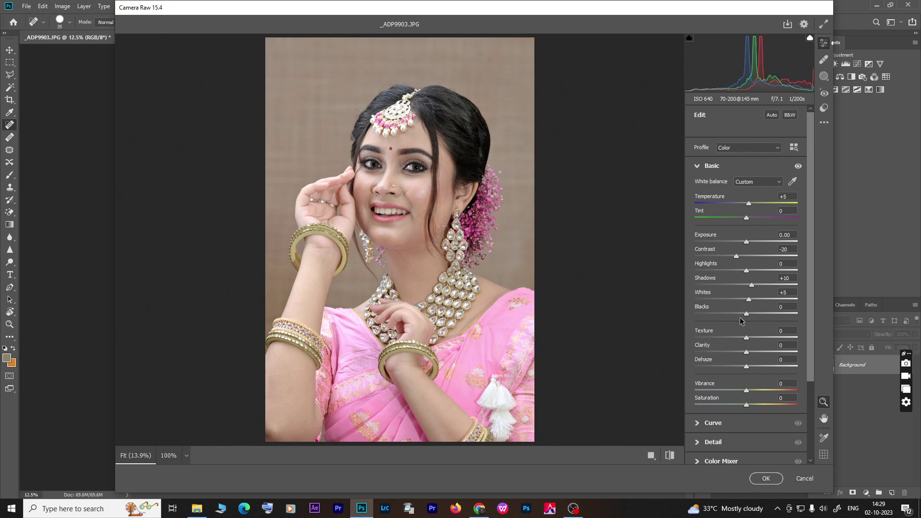
# Set Blacks -10, Clarity -10, Dehaze -3 and Vibrance +20
pyautogui.moveTo(746, 315); pyautogui.dragTo(742, 317)
pyautogui.moveTo(746, 354); pyautogui.dragTo(752, 338)
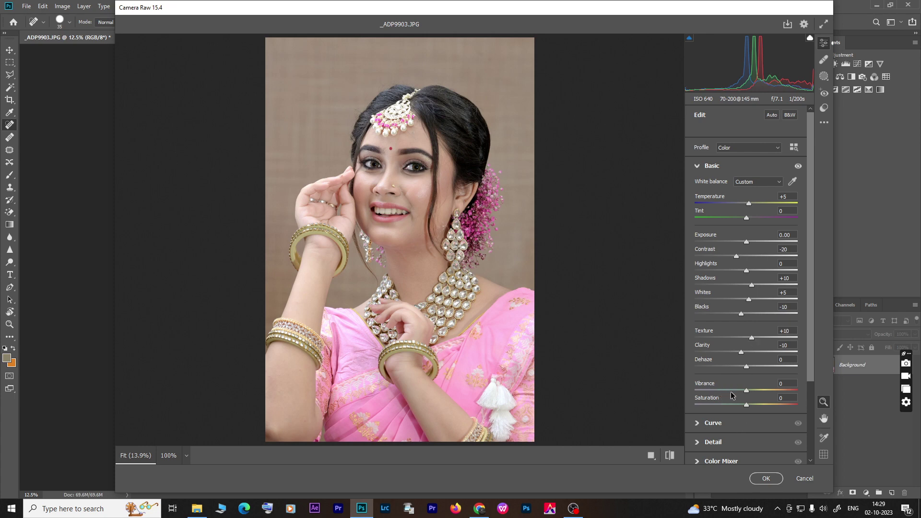
pyautogui.moveTo(745, 367); pyautogui.dragTo(744, 367)
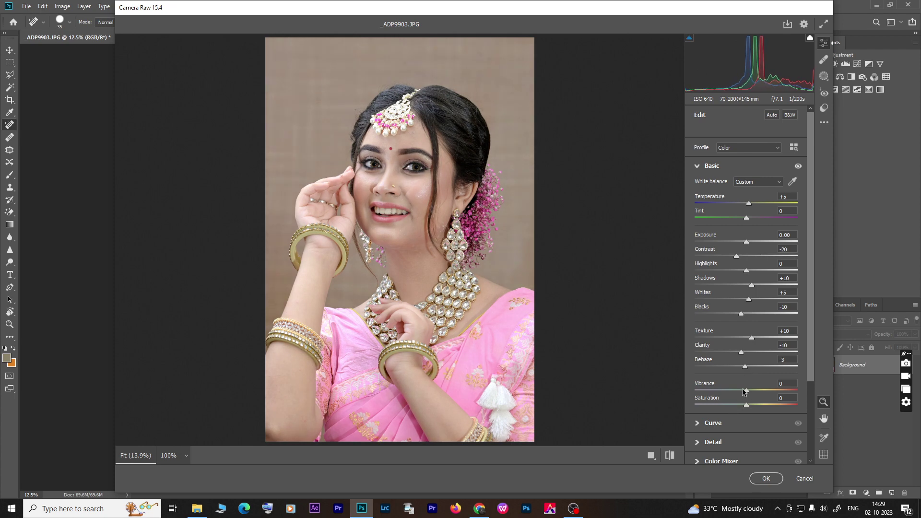
pyautogui.moveTo(744, 389); pyautogui.dragTo(756, 391)
# Set the parametric tone curve to Lights +5, Darks -5 and Shadows +2
pyautogui.click(714, 424)
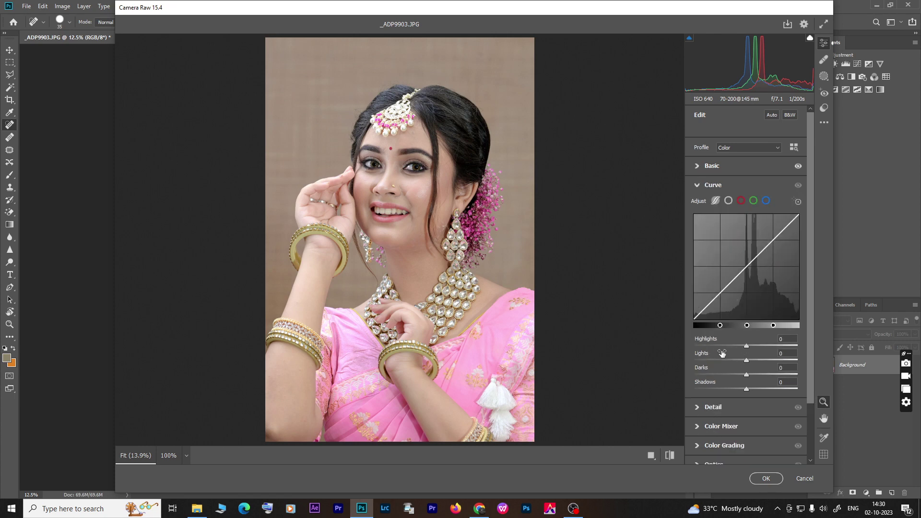
pyautogui.moveTo(746, 361); pyautogui.dragTo(748, 360)
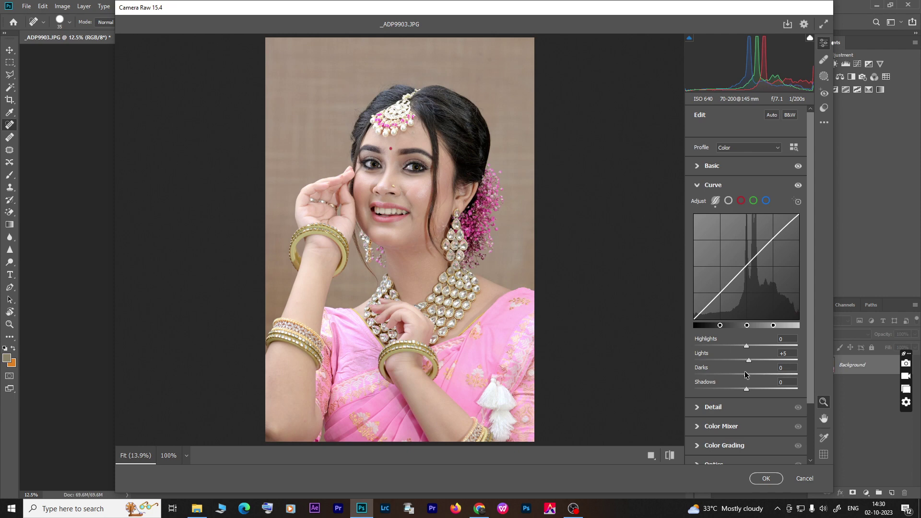
pyautogui.moveTo(746, 374); pyautogui.dragTo(743, 374)
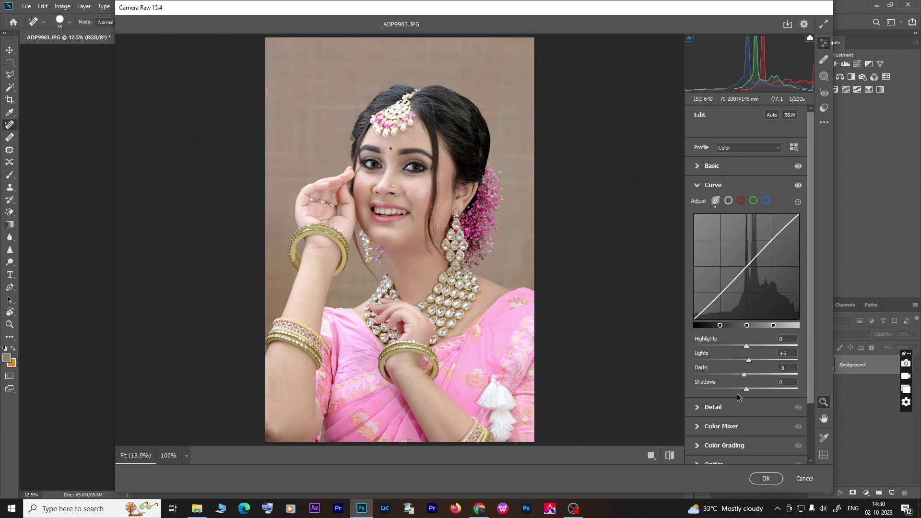
pyautogui.moveTo(746, 389); pyautogui.dragTo(748, 389)
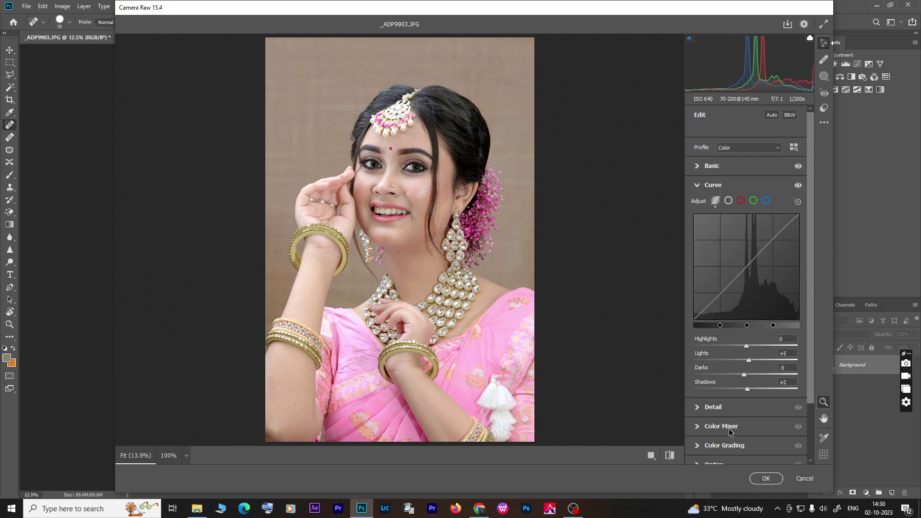
# In Color Mixer, boost Reds saturation and adjust Oranges and Yellows saturation
pyautogui.click(729, 428)
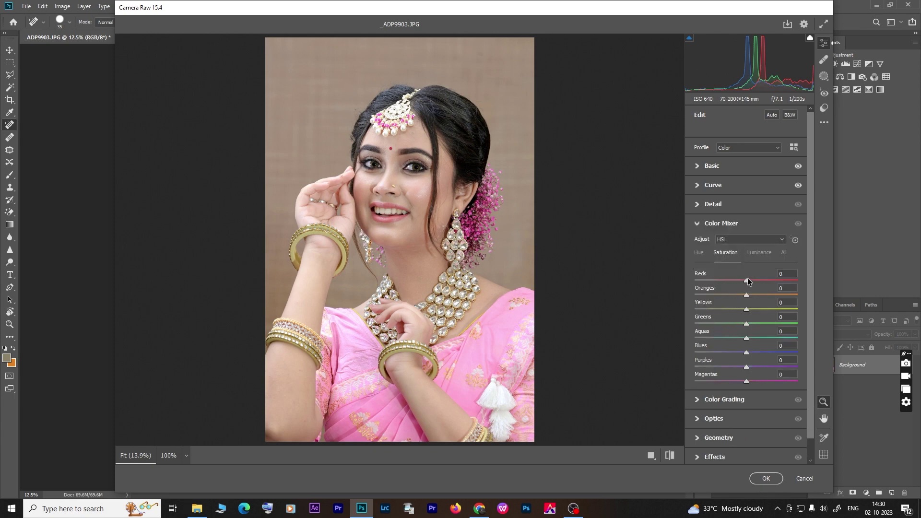
pyautogui.moveTo(749, 282); pyautogui.dragTo(760, 286)
pyautogui.moveTo(747, 295)
pyautogui.mouseDown()
pyautogui.moveTo(683, 317)
pyautogui.moveTo(747, 315)
pyautogui.mouseUp()
# Set luminance to Reds +5, Oranges +5, Yellows -5, and compare before/after
pyautogui.click(755, 252)
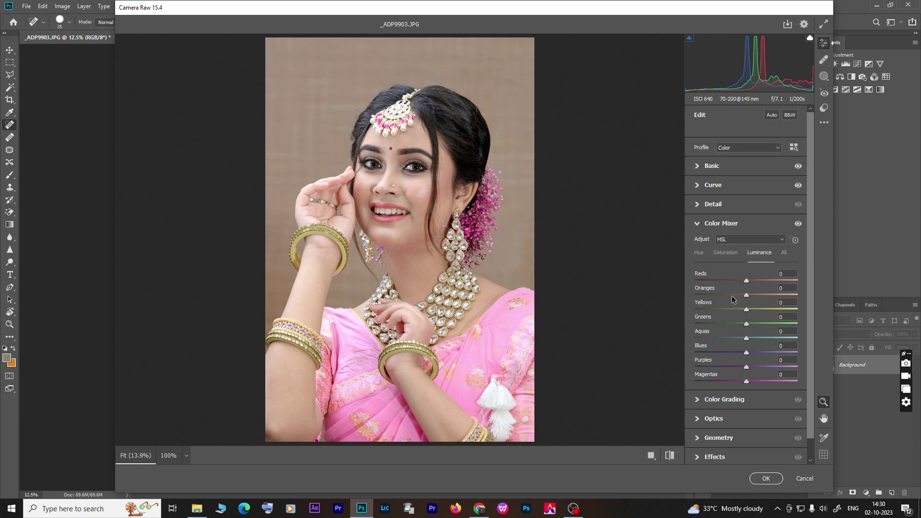
pyautogui.moveTo(746, 294); pyautogui.dragTo(748, 294)
pyautogui.moveTo(744, 281); pyautogui.dragTo(748, 282)
pyautogui.click(670, 454)
pyautogui.click(671, 454)
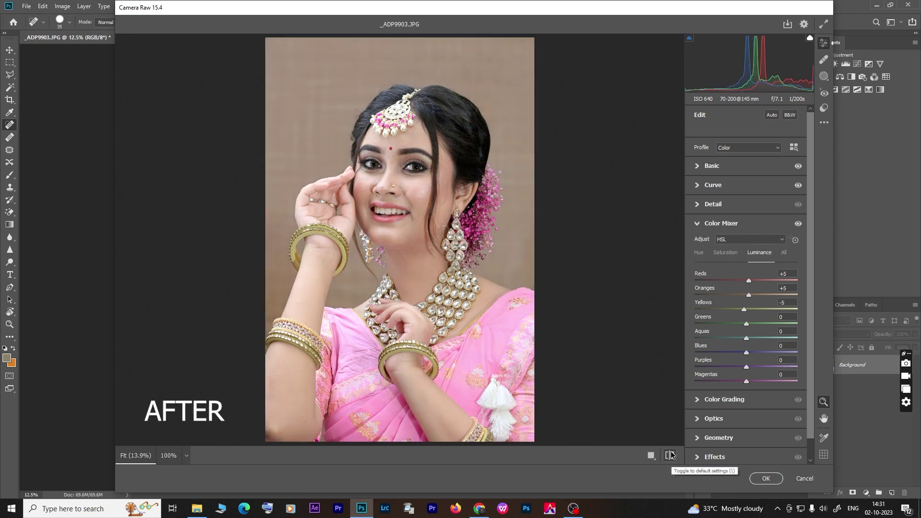
pyautogui.click(670, 455)
pyautogui.click(671, 454)
# Grade shadows to hue 73, saturation 31 and midtones to hue 59, saturation 13
pyautogui.click(721, 400)
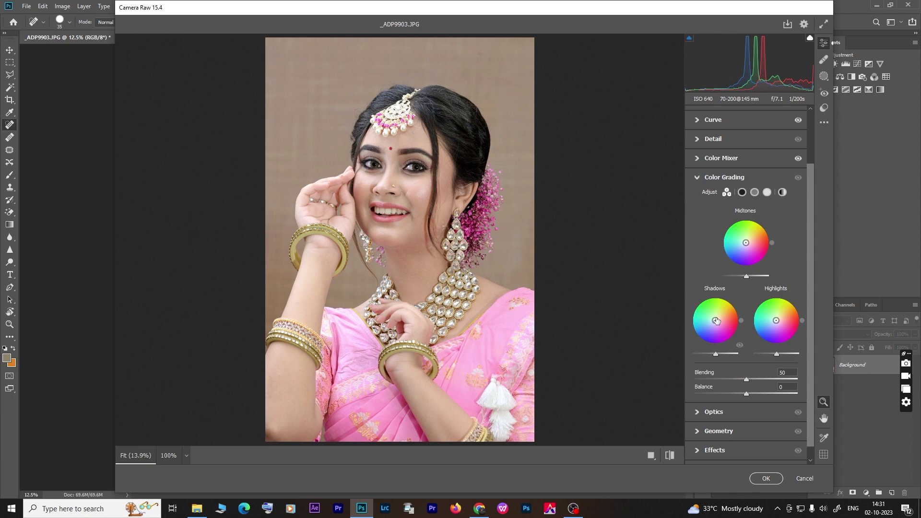
pyautogui.moveTo(716, 321); pyautogui.dragTo(716, 321)
pyautogui.moveTo(746, 243); pyautogui.dragTo(746, 243)
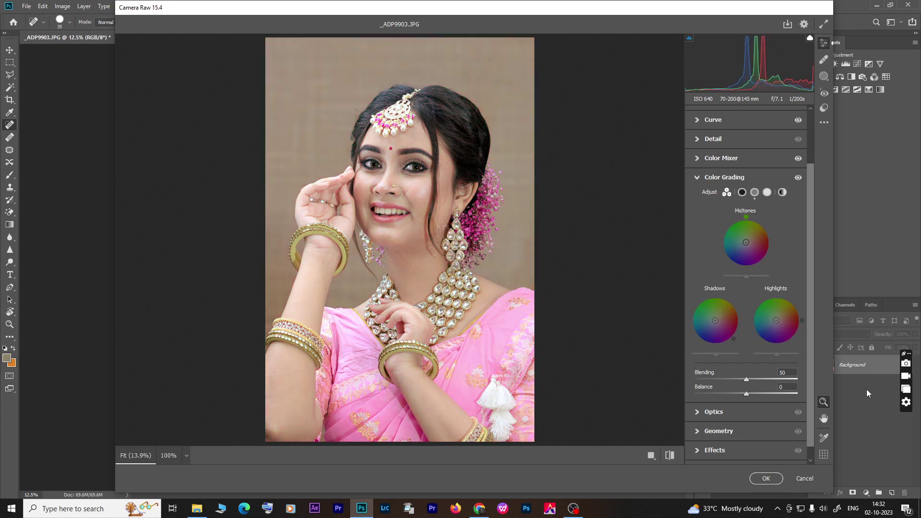
pyautogui.scroll(-1, 716, 451)
# Add a -10 vignette with Midpoint 60, Roundness +10, Feather 60 and Highlights 0
pyautogui.click(715, 436)
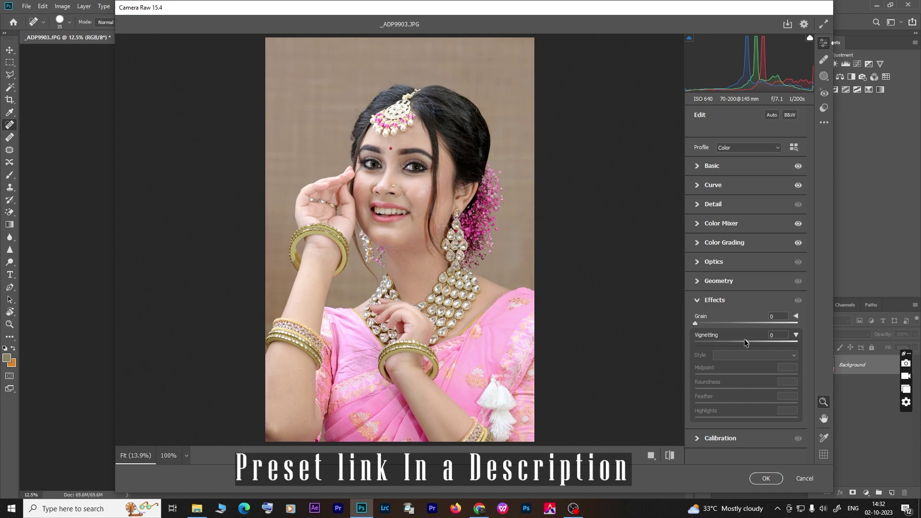
pyautogui.moveTo(746, 342); pyautogui.dragTo(740, 342)
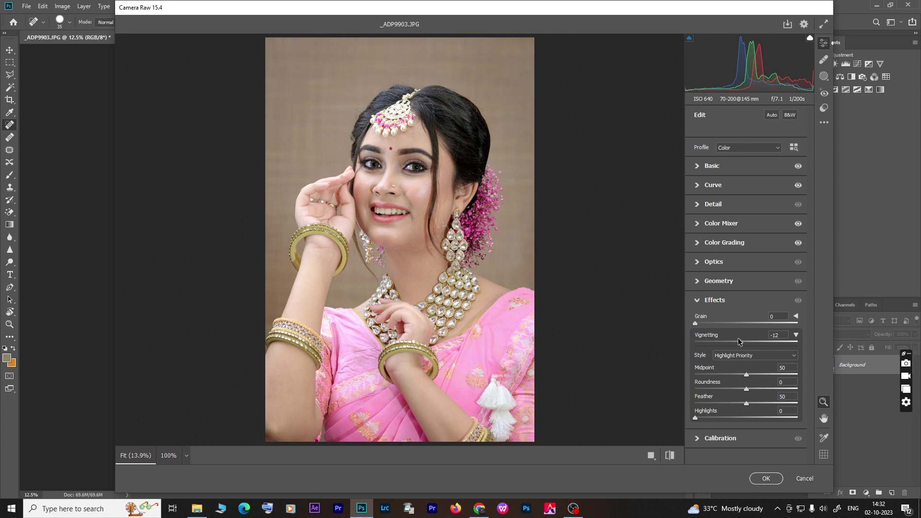
pyautogui.press('Up')
pyautogui.press('Up')
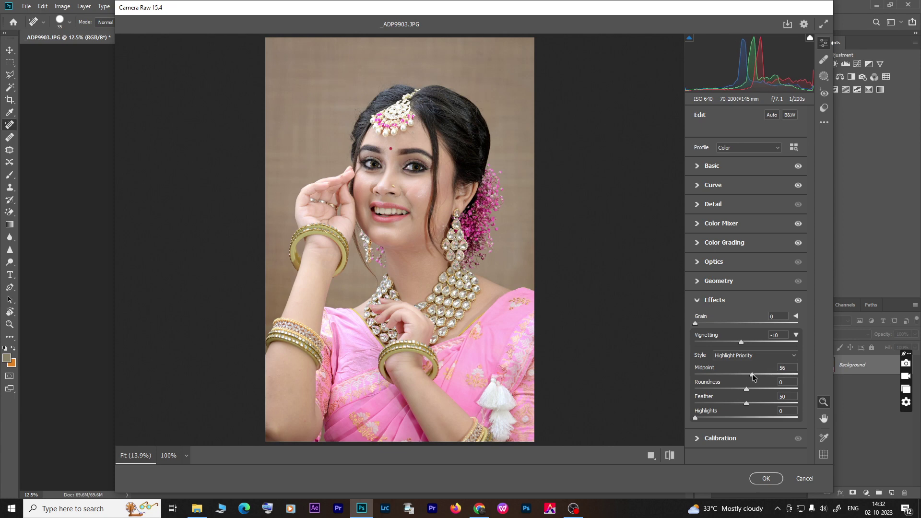
pyautogui.moveTo(754, 375); pyautogui.dragTo(757, 375)
pyautogui.moveTo(746, 389); pyautogui.dragTo(752, 388)
pyautogui.moveTo(695, 418); pyautogui.dragTo(759, 418)
pyautogui.moveTo(759, 418); pyautogui.dragTo(695, 418)
# Set Calibration Red Primary Saturation +2, Green and Blue Primary Saturation +5
pyautogui.click(715, 440)
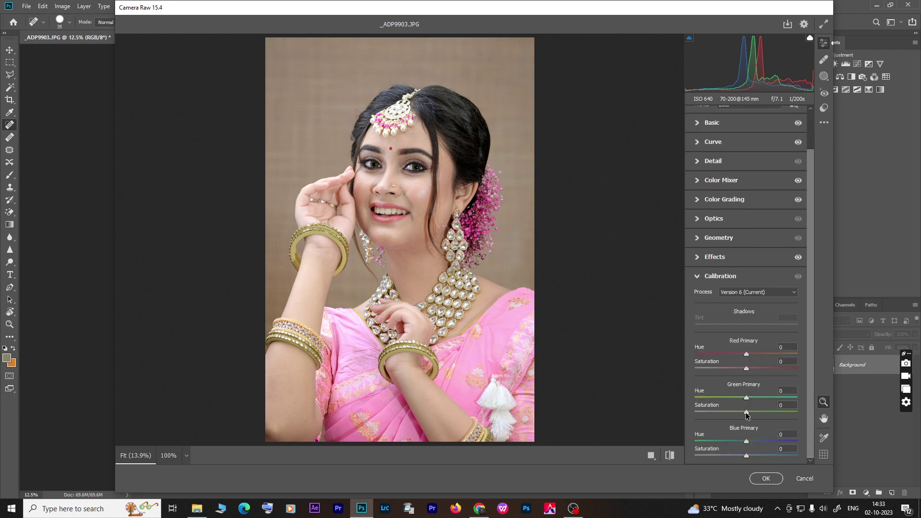
pyautogui.moveTo(747, 413); pyautogui.dragTo(747, 414)
pyautogui.moveTo(745, 455); pyautogui.dragTo(747, 456)
pyautogui.moveTo(746, 369); pyautogui.dragTo(748, 368)
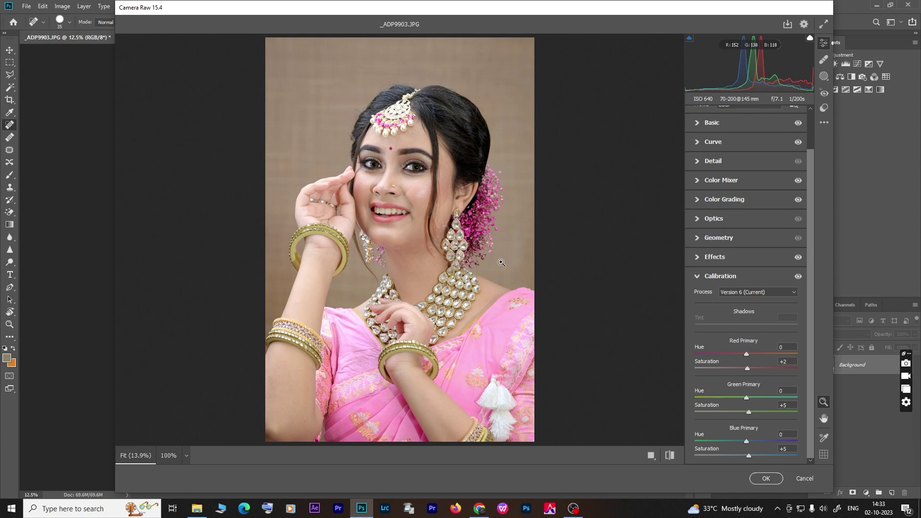
# Save the Camera Raw settings as an XMP preset named 'model 5' on New Volume (E:)
pyautogui.click(824, 123)
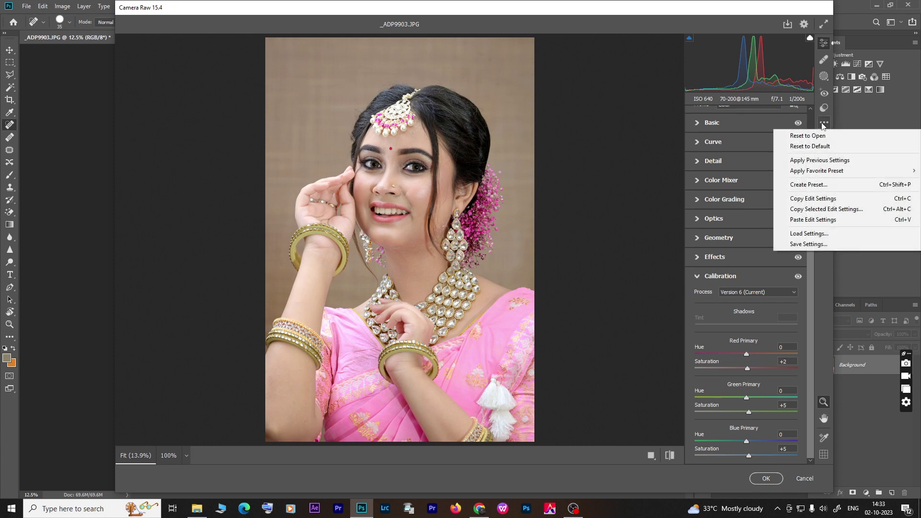
pyautogui.click(808, 244)
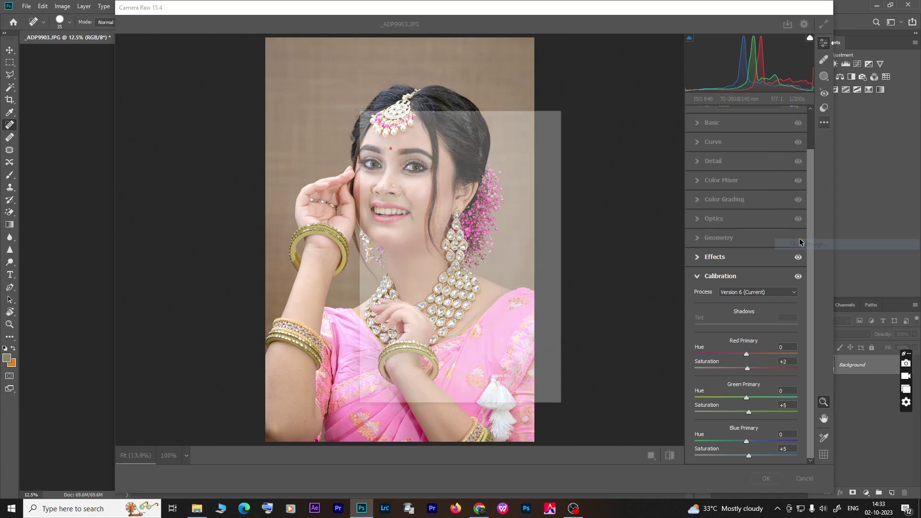
pyautogui.click(531, 135)
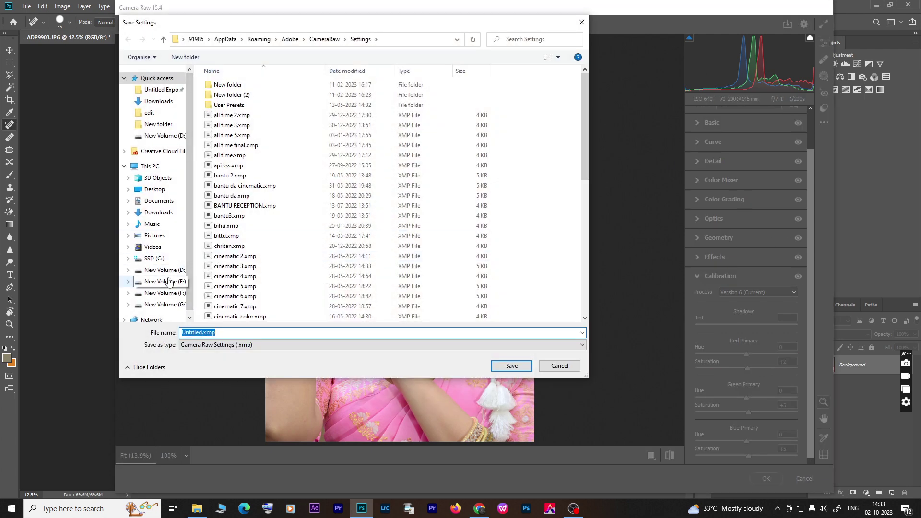
pyautogui.click(168, 282)
pyautogui.scroll(-5, 335, 240)
pyautogui.scroll(-5, 355, 251)
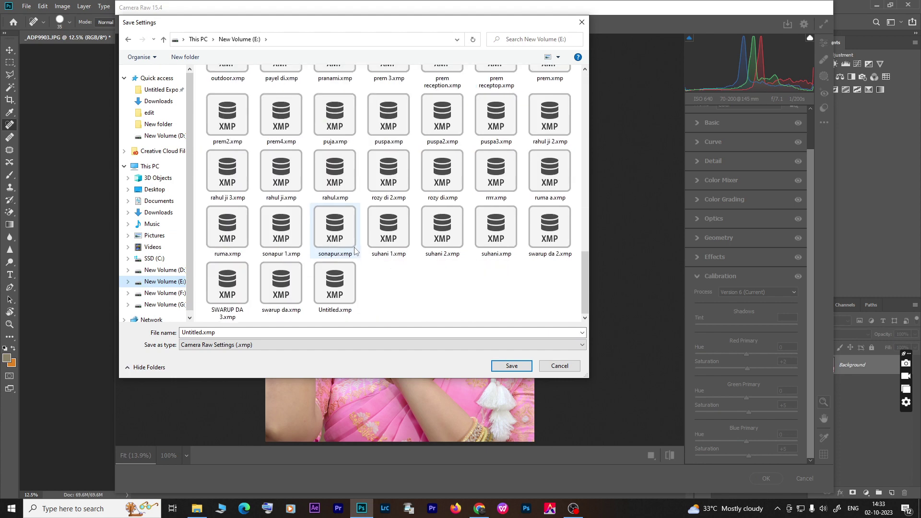
pyautogui.click(237, 333)
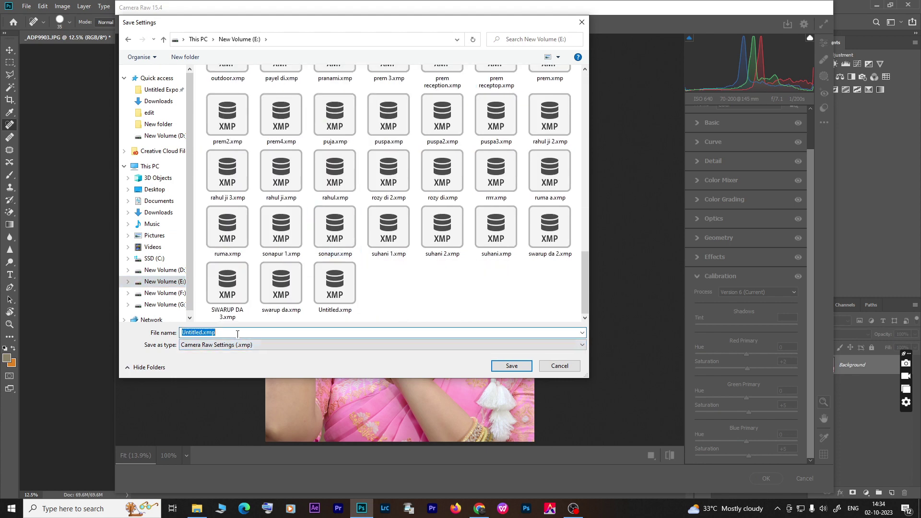
pyautogui.write('mode')
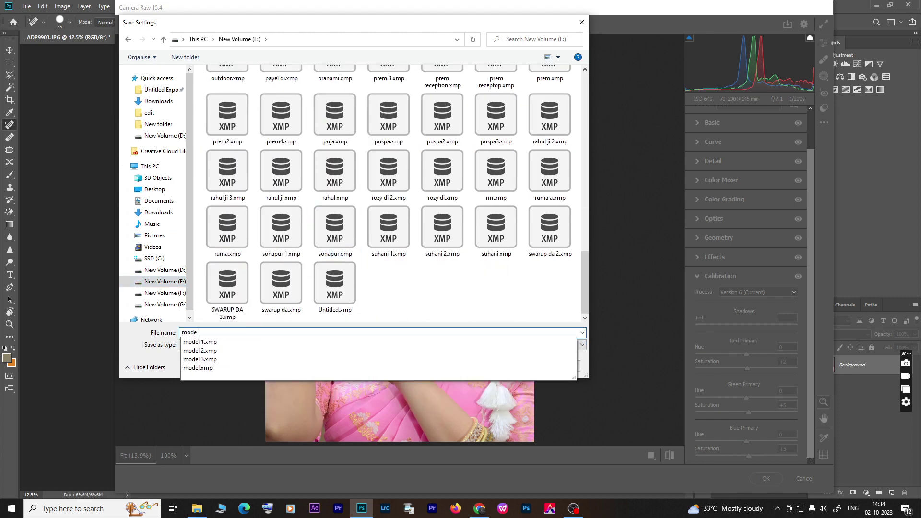
pyautogui.write('l 5')
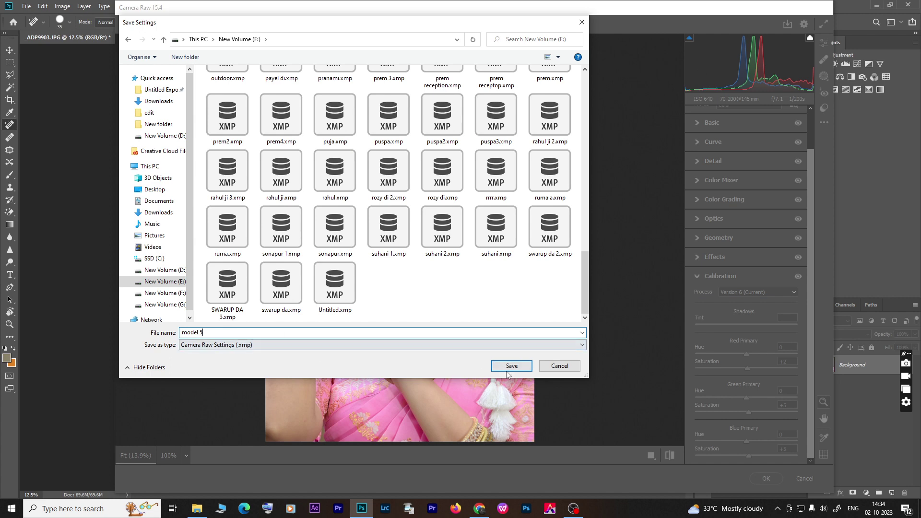
pyautogui.click(510, 366)
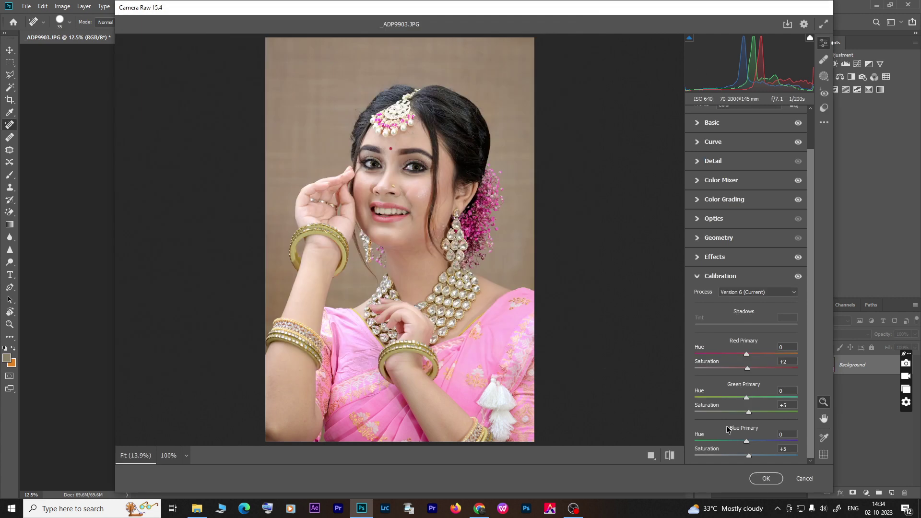
# Apply the Camera Raw edits, revert to the Levels history state, and reopen Camera Raw
pyautogui.click(764, 479)
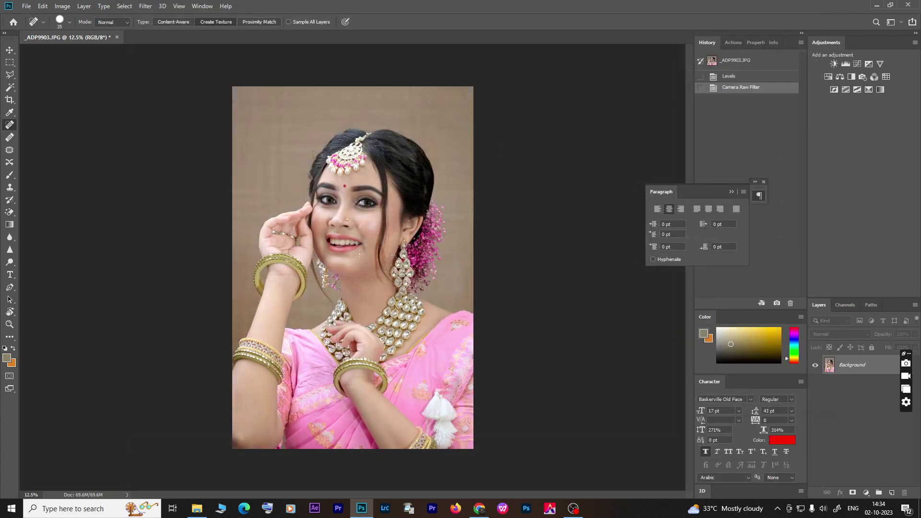
pyautogui.click(741, 76)
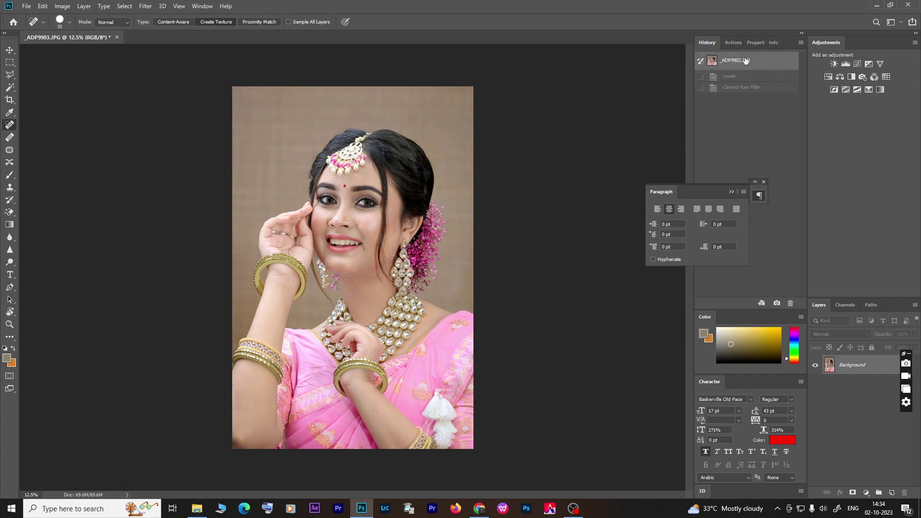
pyautogui.click(146, 5)
pyautogui.click(158, 63)
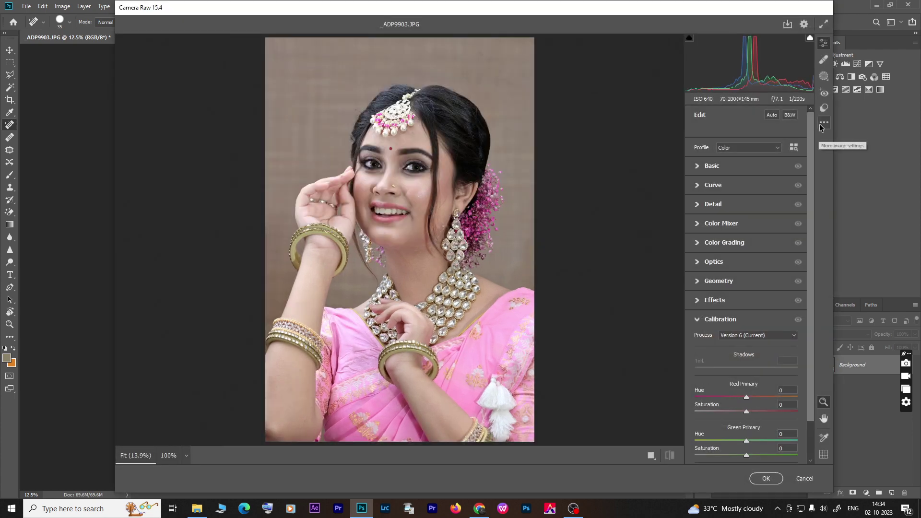
# Load the 'model 5.xmp' settings preset and review the restored Basic values
pyautogui.click(824, 124)
pyautogui.click(800, 233)
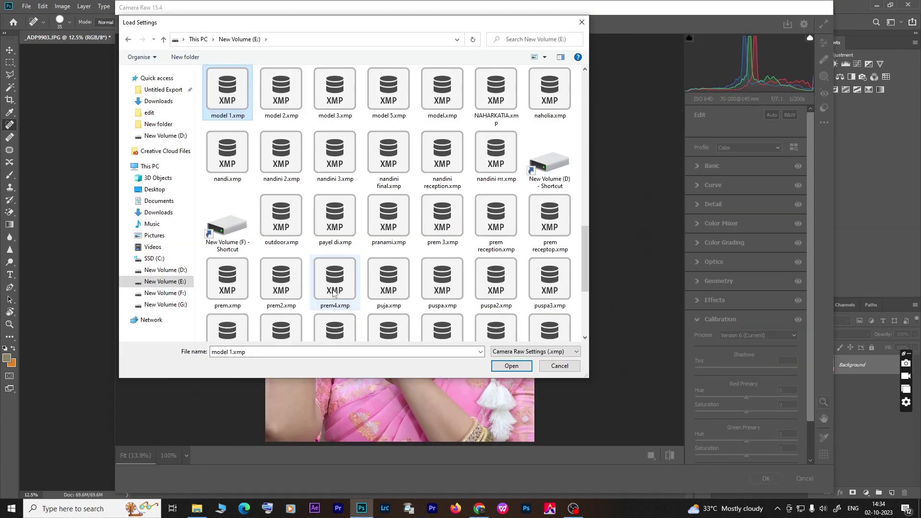
pyautogui.click(392, 111)
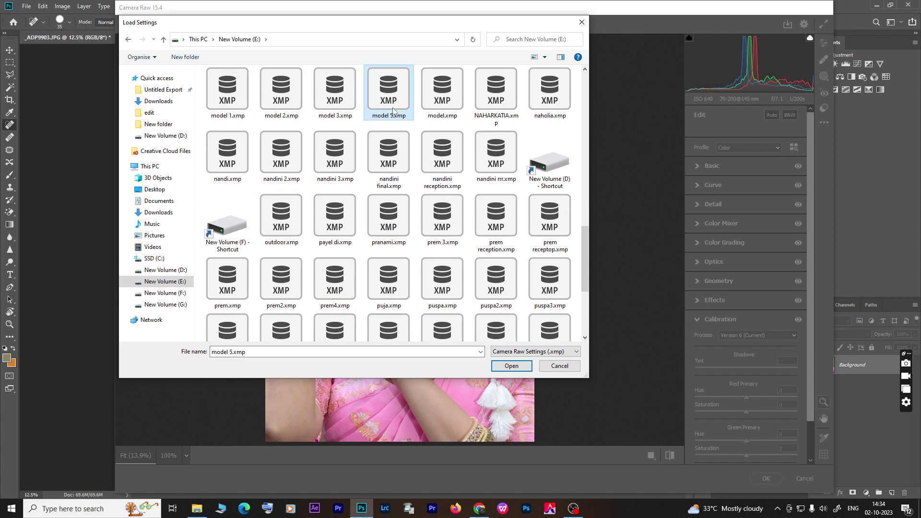
pyautogui.click(511, 366)
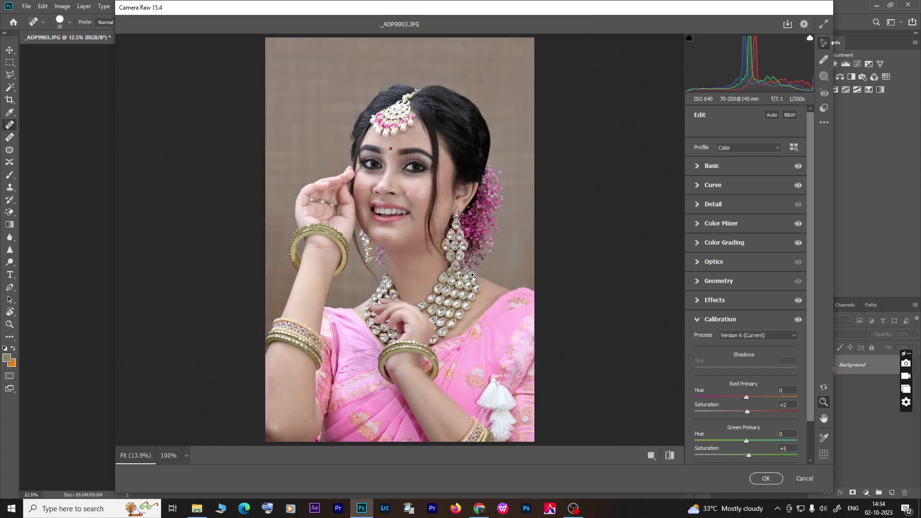
pyautogui.click(712, 165)
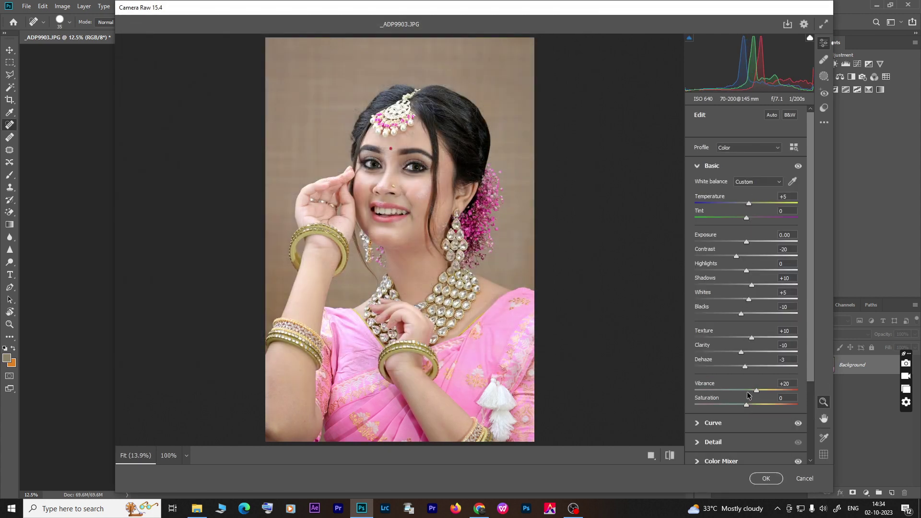